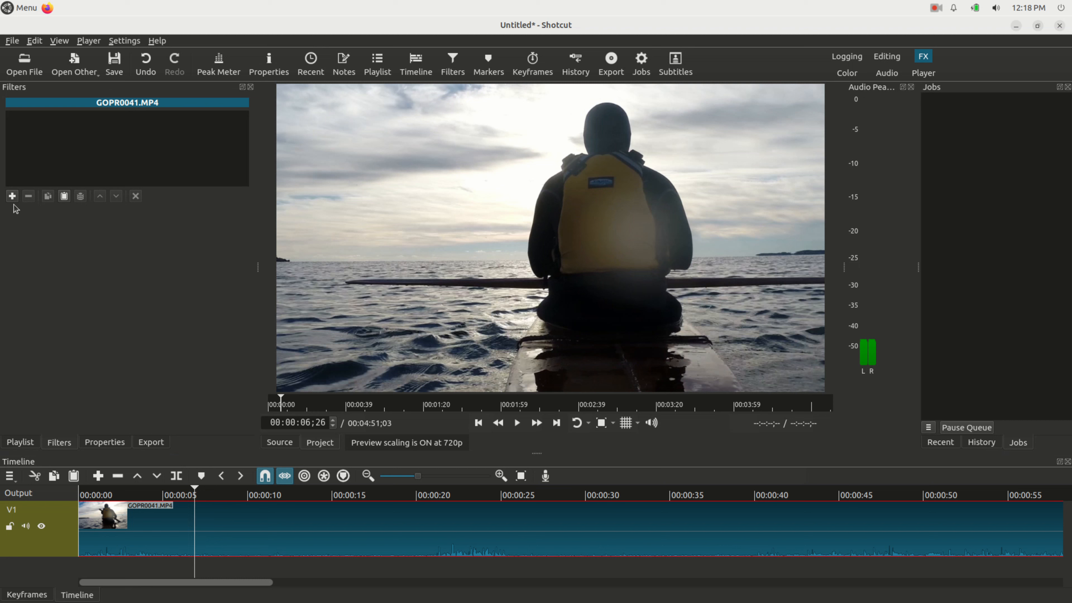
# - Try to apply Speed: Forward & Reverse to GOPR0041.MP4 and convert the clip to edit-friendly GOPR0041 - Converted.mp4
pyautogui.write('spee')
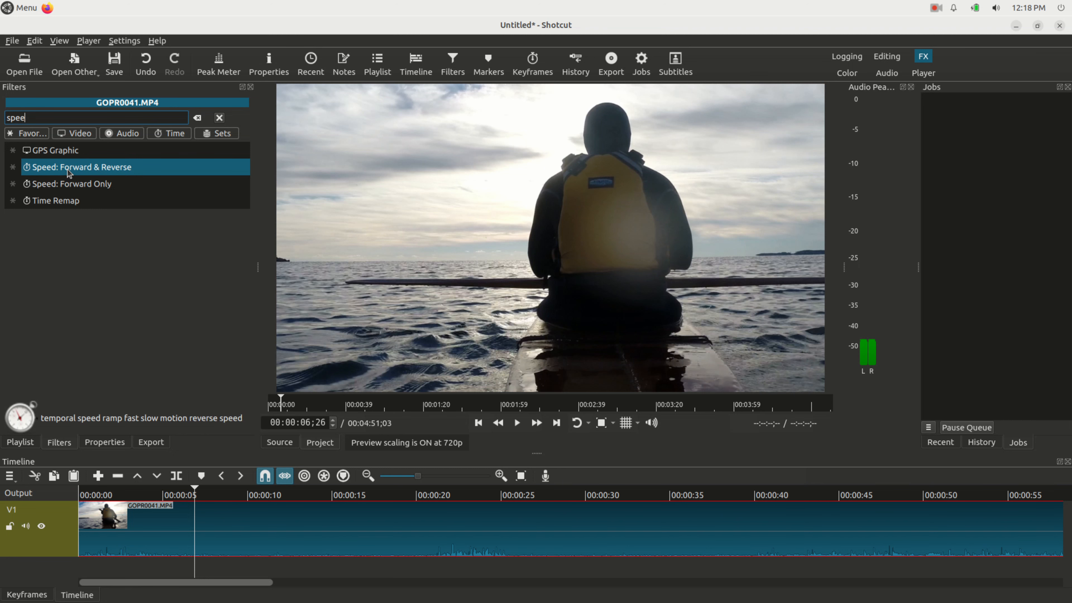
pyautogui.click(70, 167)
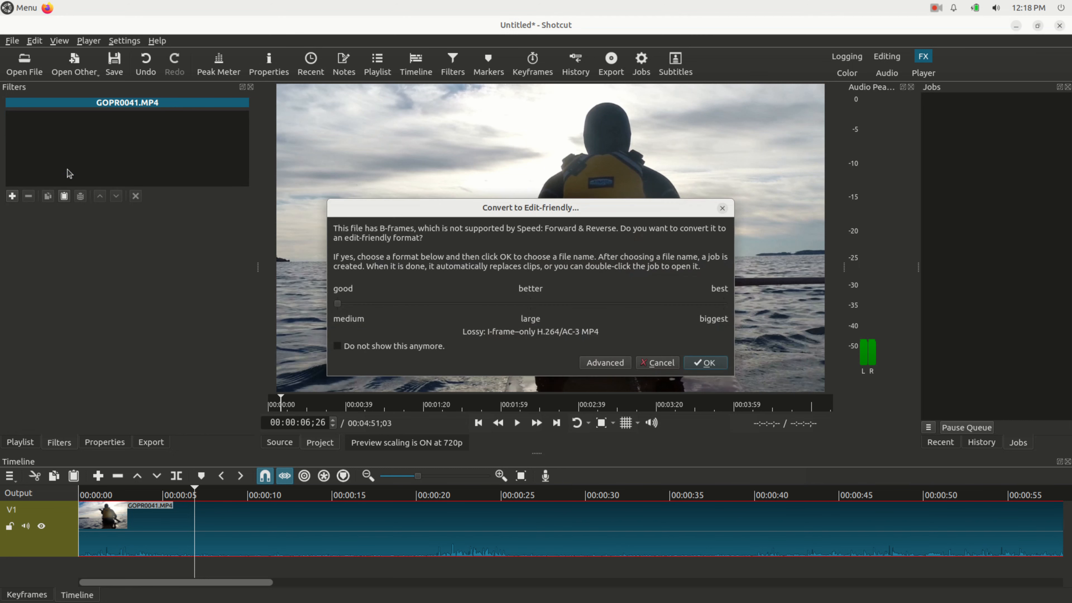
pyautogui.click(705, 363)
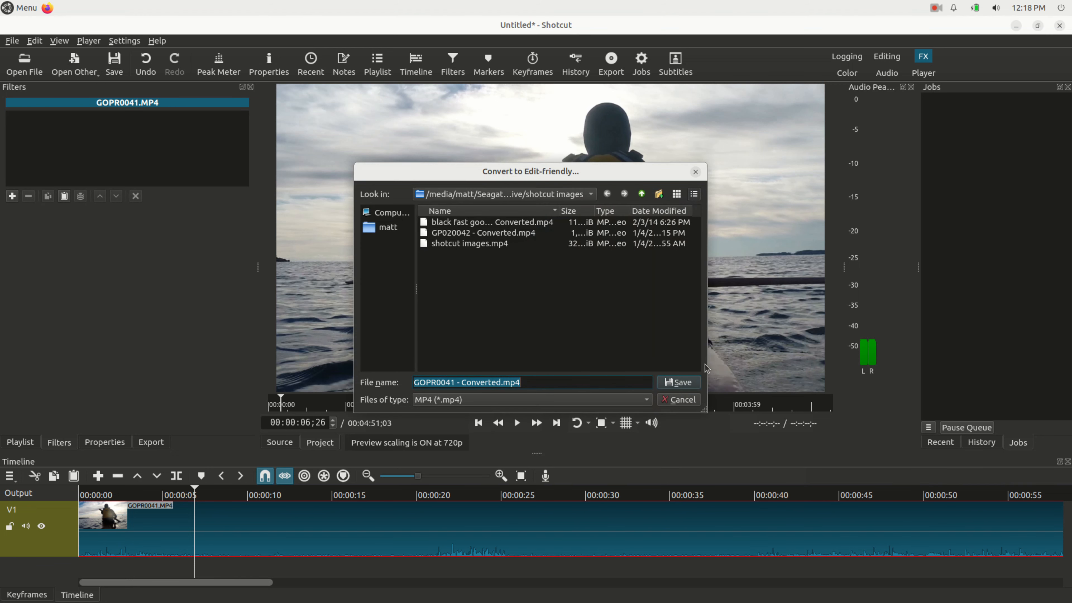
pyautogui.click(679, 382)
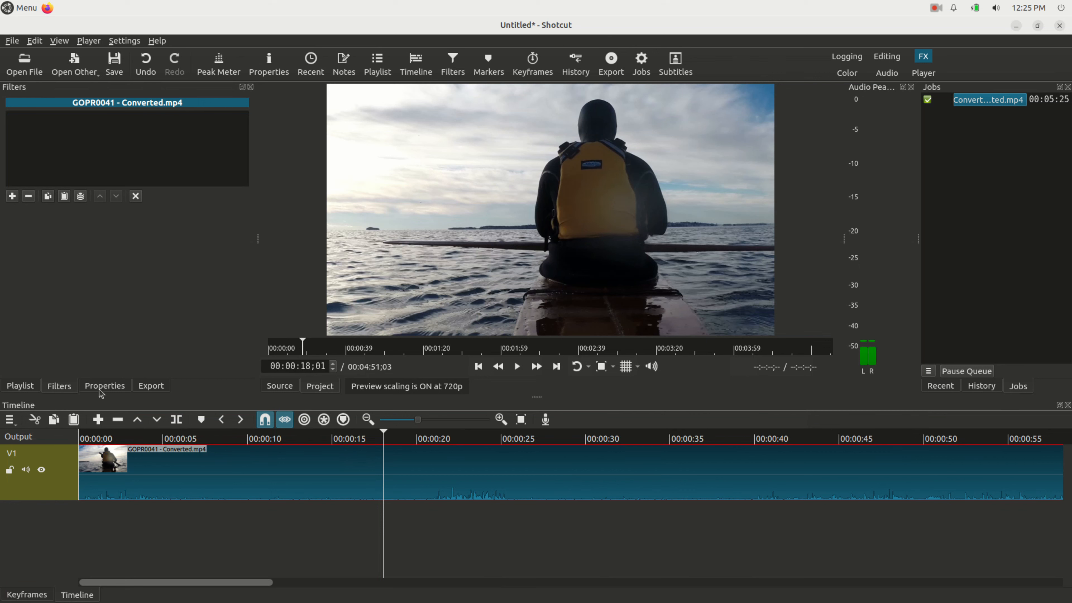
# - Add the Speed: Forward & Reverse filter to the converted clip and display its keyframes
pyautogui.click(13, 196)
pyautogui.write('speed')
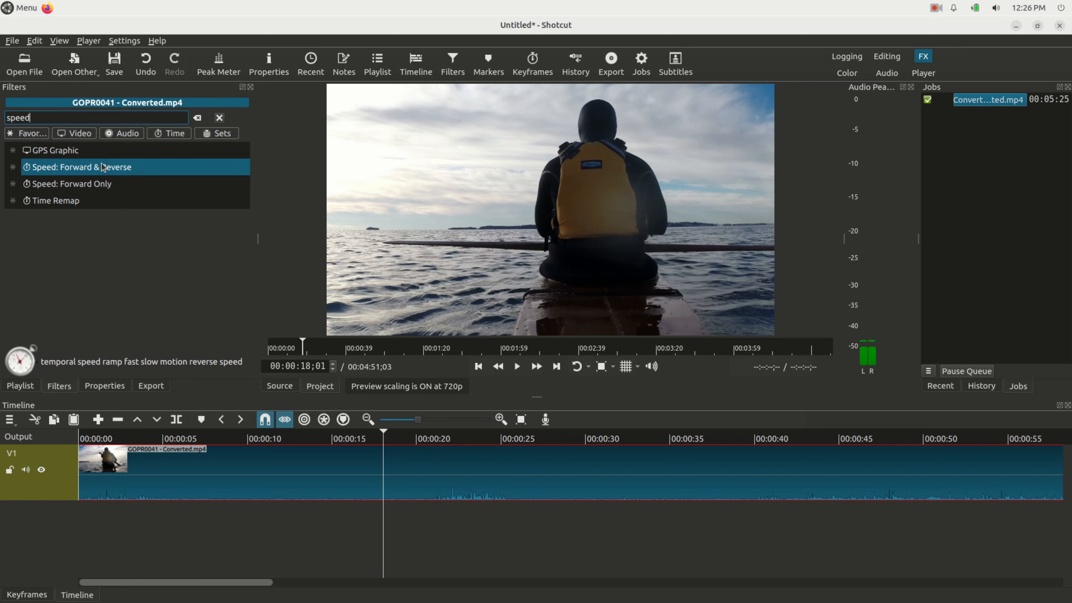
pyautogui.click(103, 168)
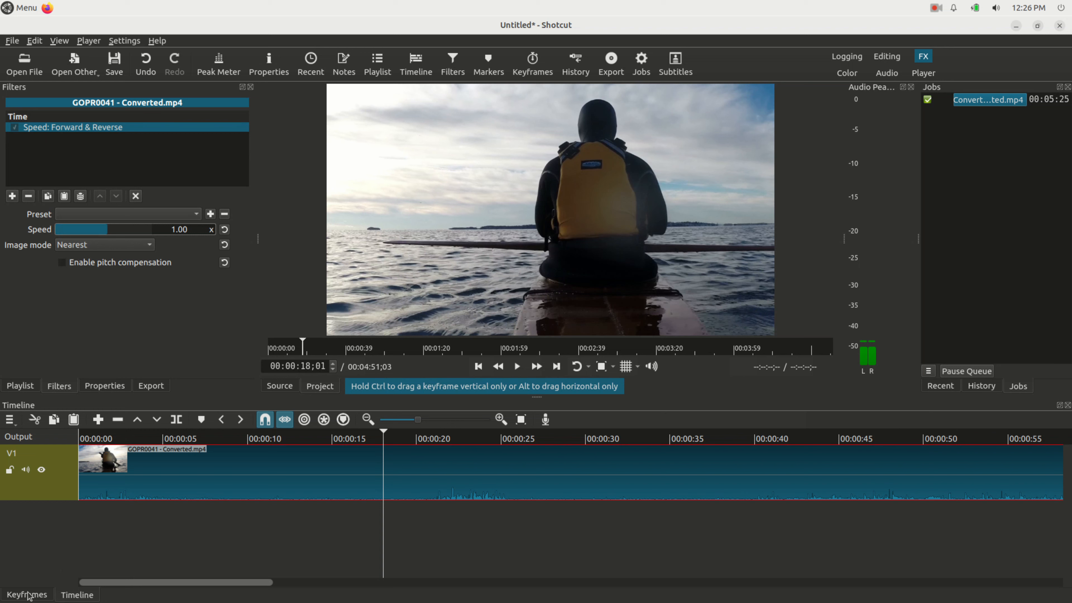
pyautogui.click(35, 596)
# - Keyframe the speed at about 5.03x at 00:00:10;19 and play the ramp from the start of the clip
pyautogui.click(228, 437)
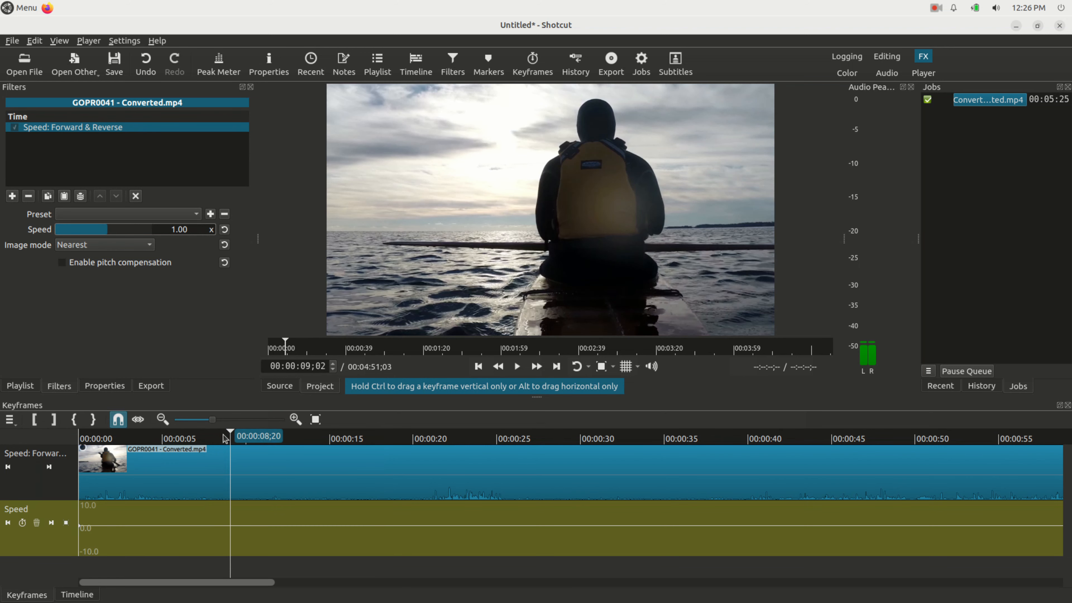
pyautogui.press('space')
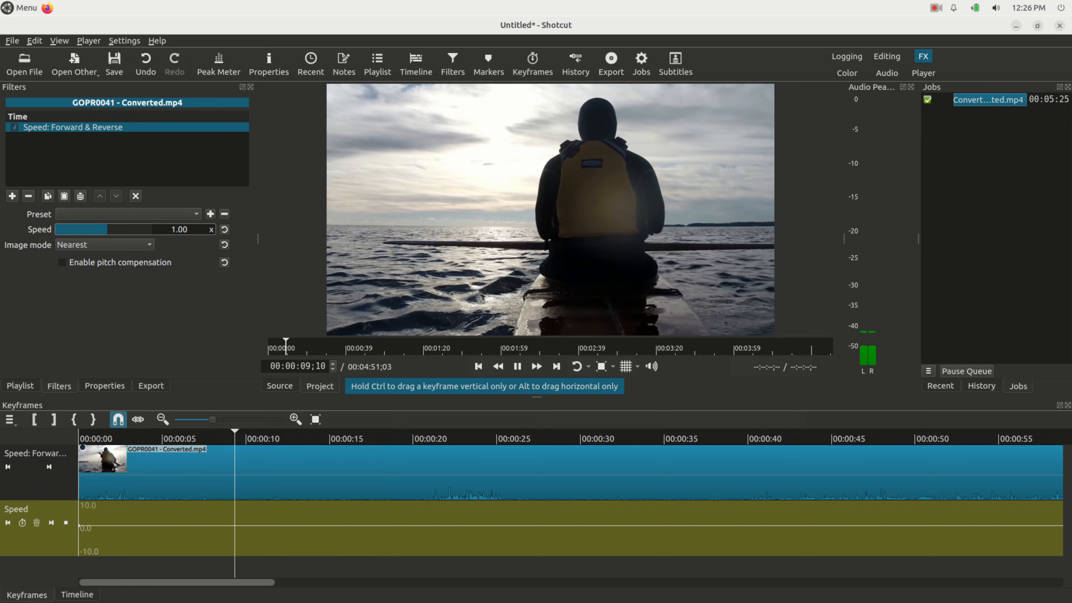
pyautogui.press('space')
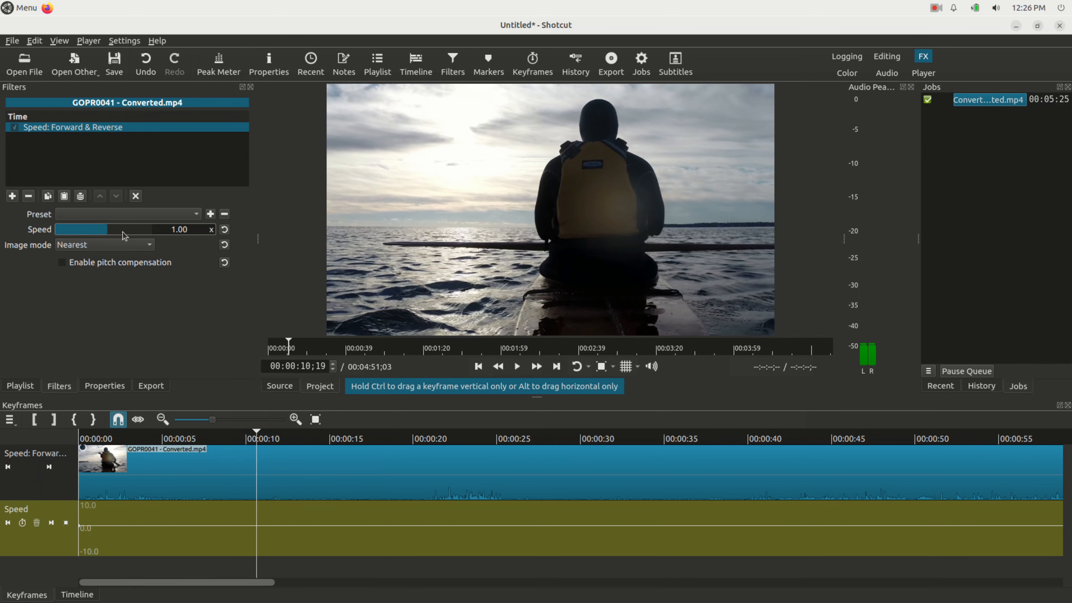
pyautogui.moveTo(111, 231); pyautogui.dragTo(128, 232)
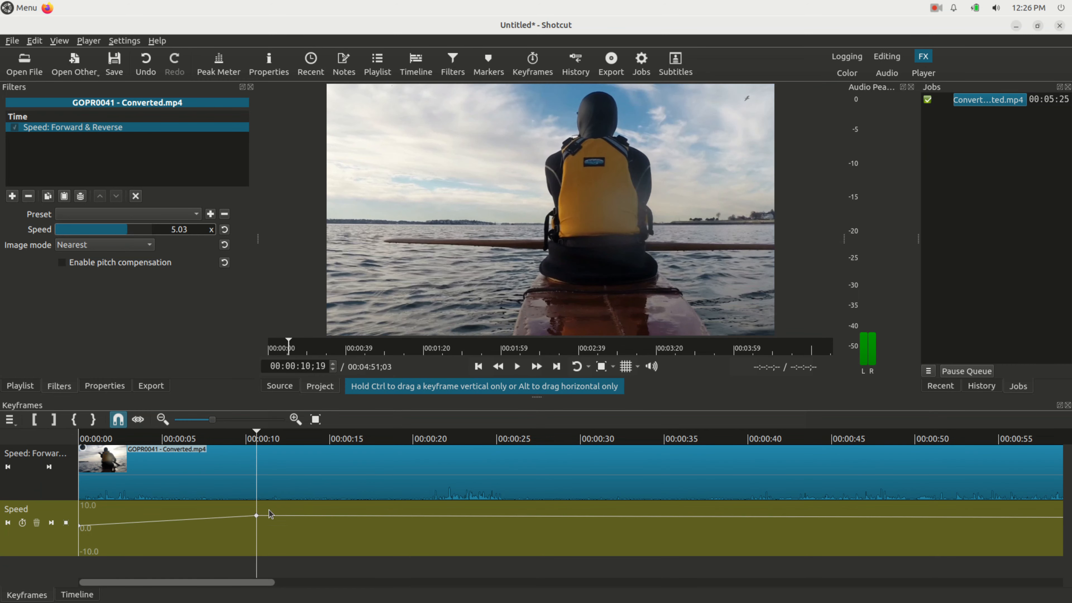
pyautogui.moveTo(257, 520)
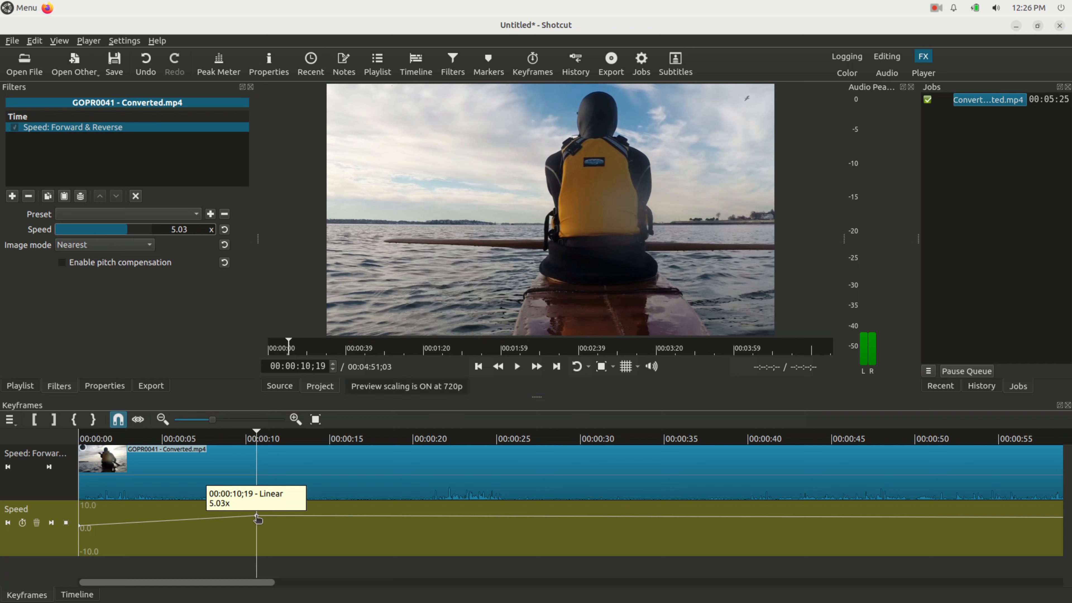
pyautogui.moveTo(148, 439); pyautogui.dragTo(61, 439)
pyautogui.press('space')
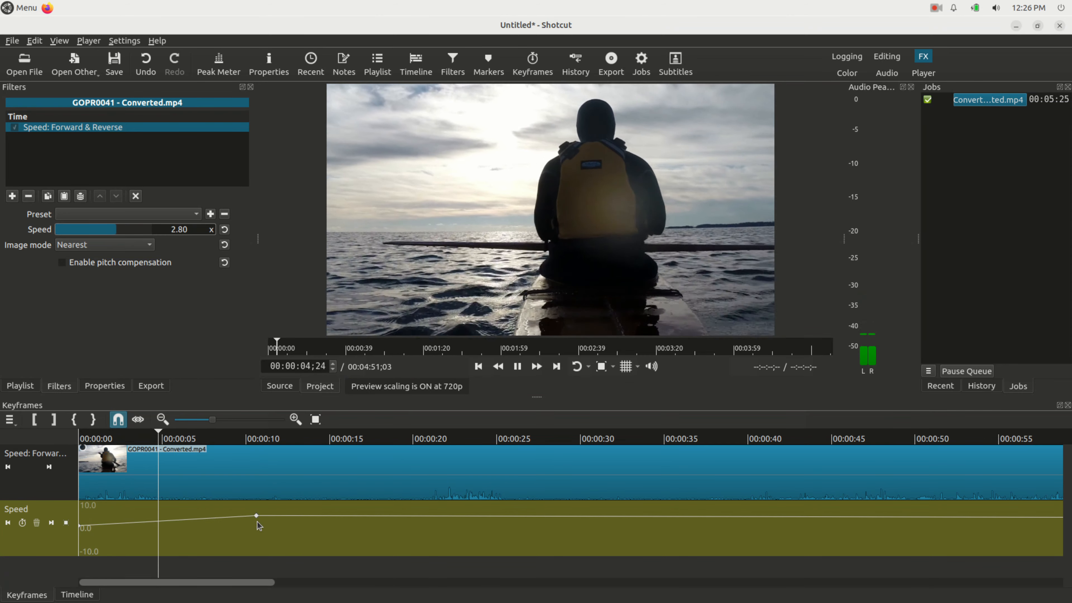
# - Keyframe a reverse speed of about -4.68x at 00:00:15;24 and play back the transition into it
pyautogui.click(323, 439)
pyautogui.click(343, 439)
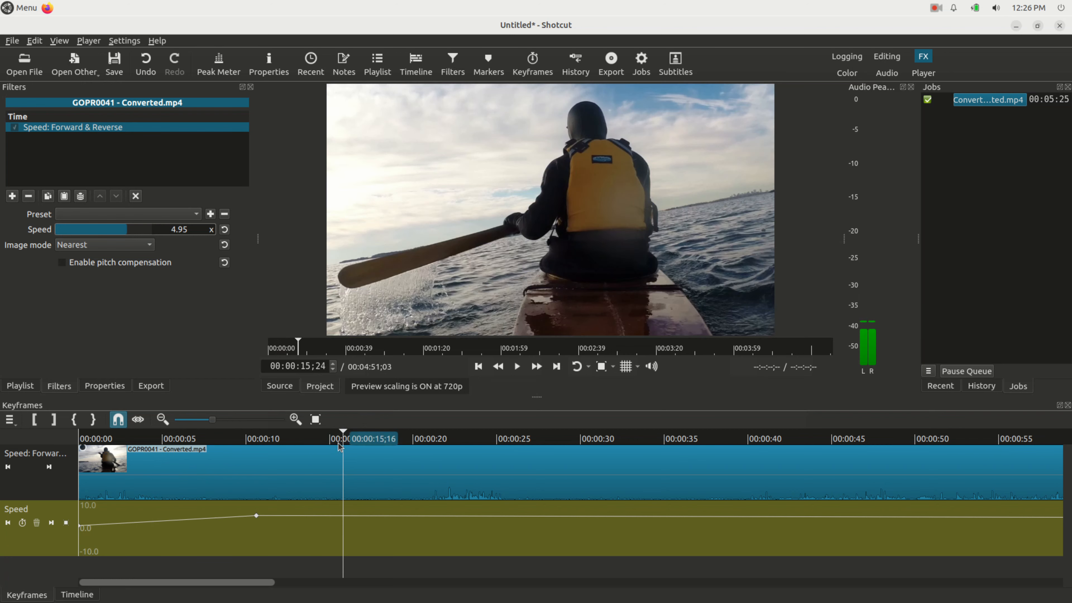
pyautogui.moveTo(126, 235); pyautogui.dragTo(81, 234)
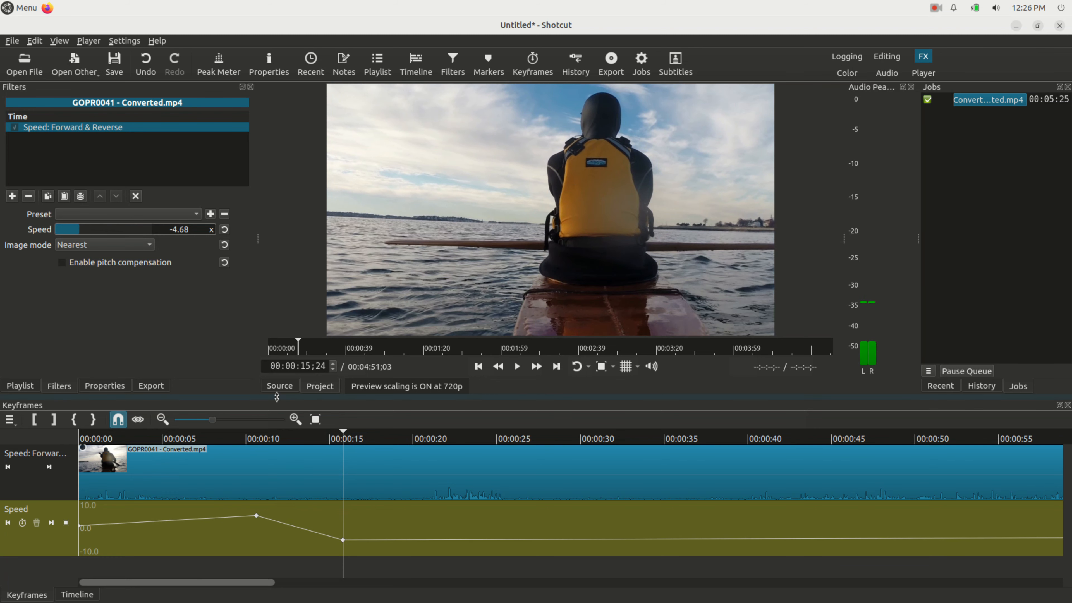
pyautogui.click(239, 438)
pyautogui.press('space')
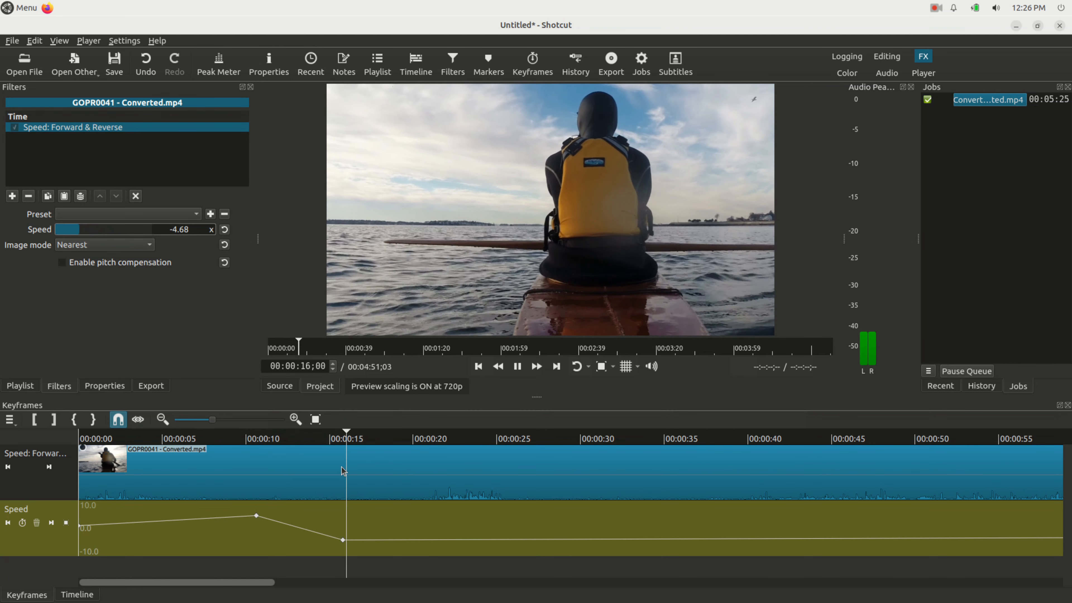
# - Play on to 00:00:18;22 and keyframe the speed at 1x there
pyautogui.click(283, 439)
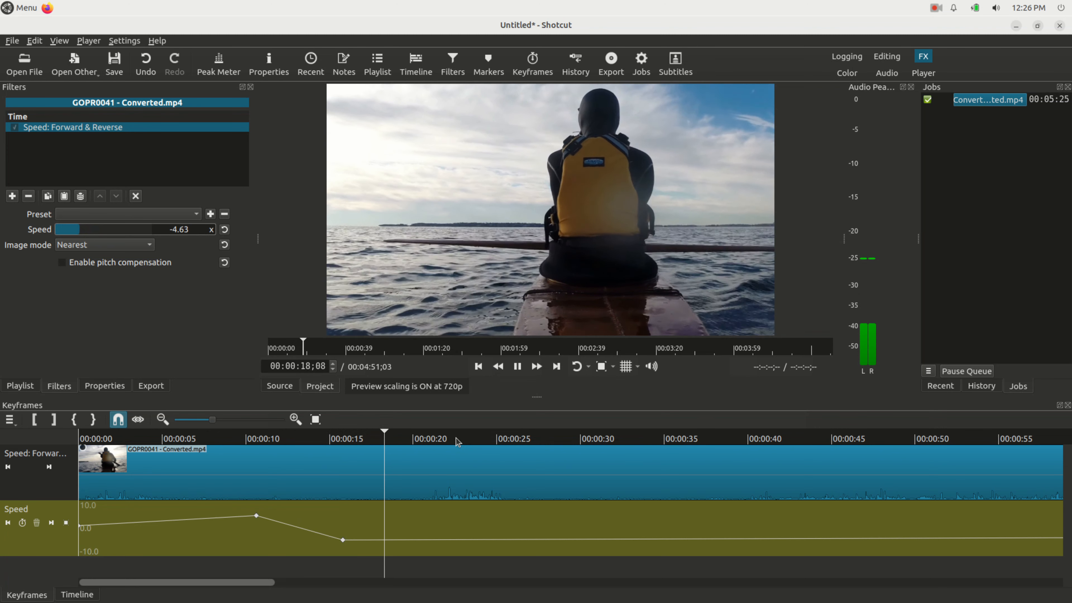
pyautogui.press('space')
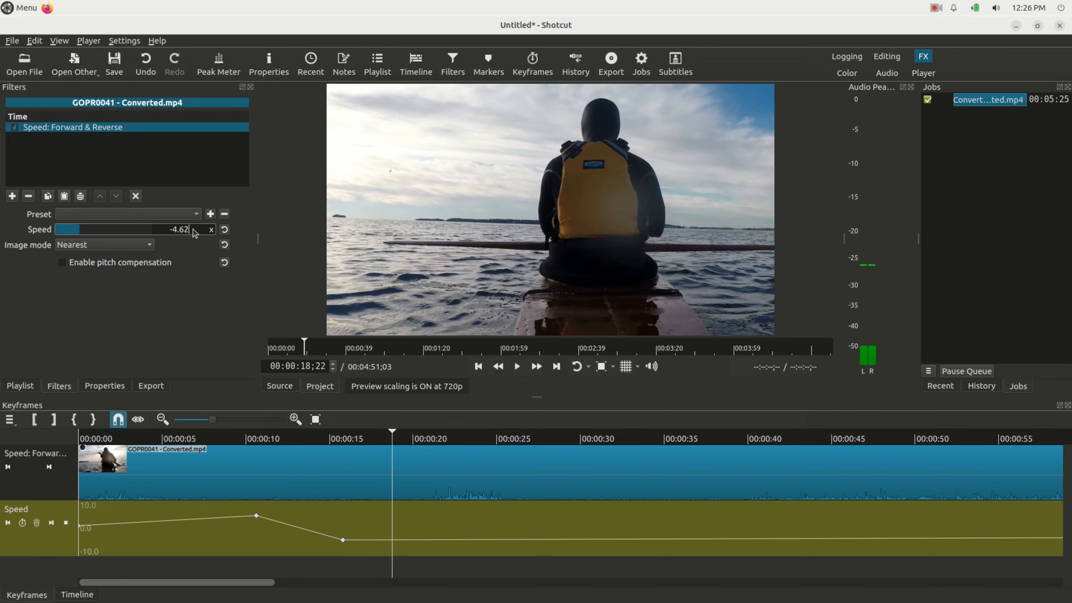
pyautogui.write('1')
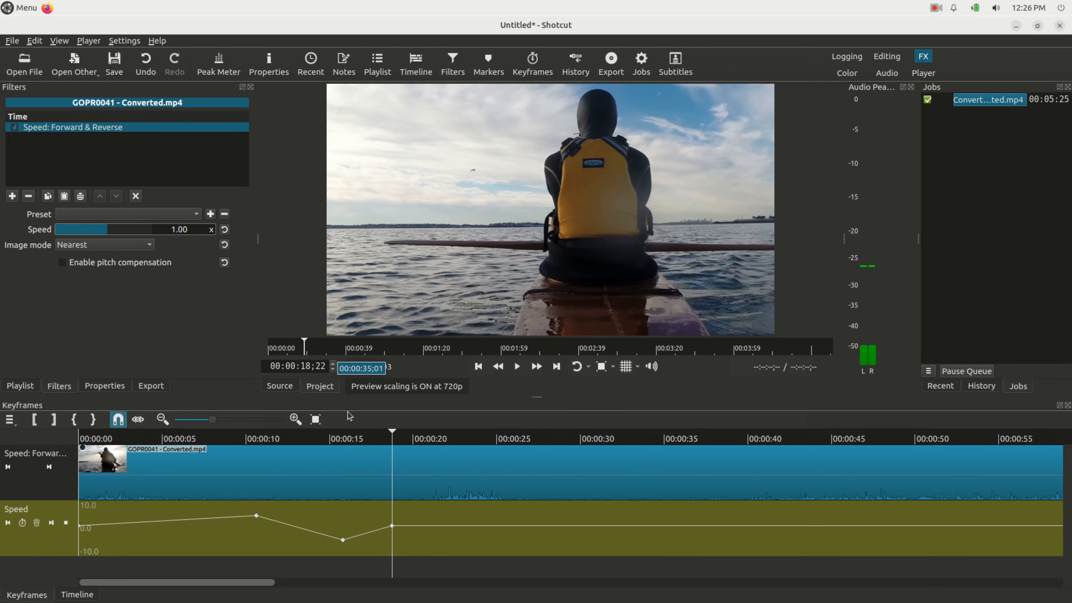
# - Add a 5x speed keyframe at 00:00:21;27, move it to about 00:00:28;21 at 9.94x, and play back the ramp
pyautogui.click(335, 436)
pyautogui.press('space')
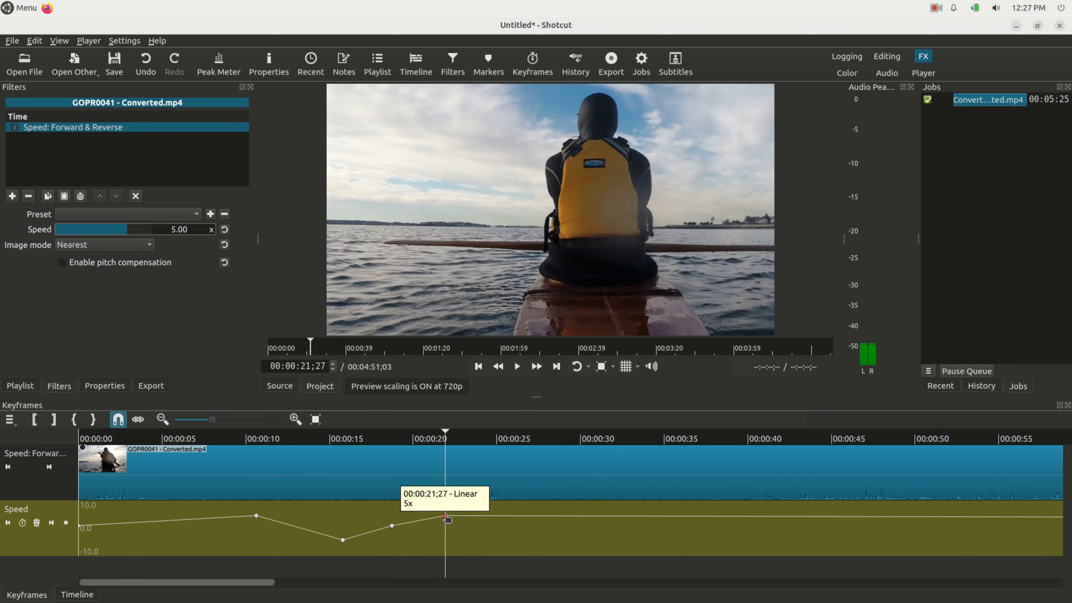
pyautogui.moveTo(446, 516); pyautogui.dragTo(560, 494)
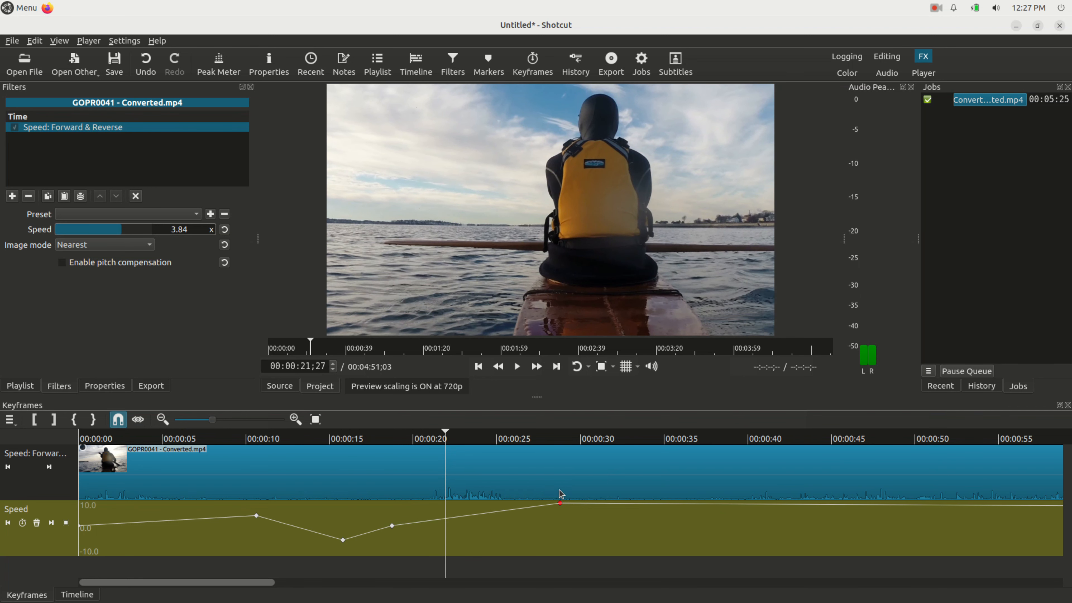
pyautogui.click(560, 437)
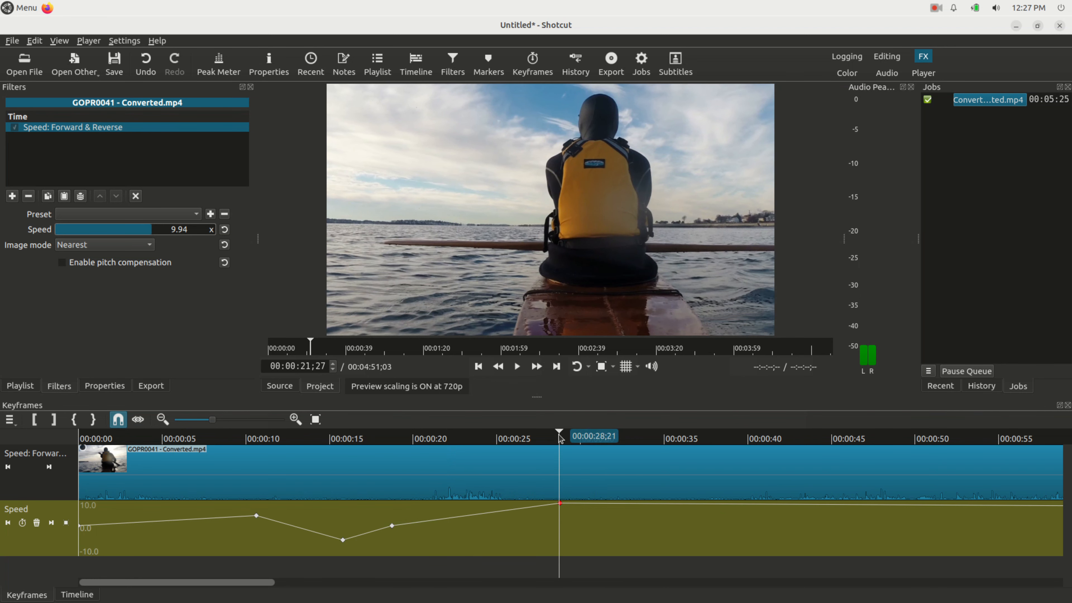
pyautogui.click(384, 438)
pyautogui.press('space')
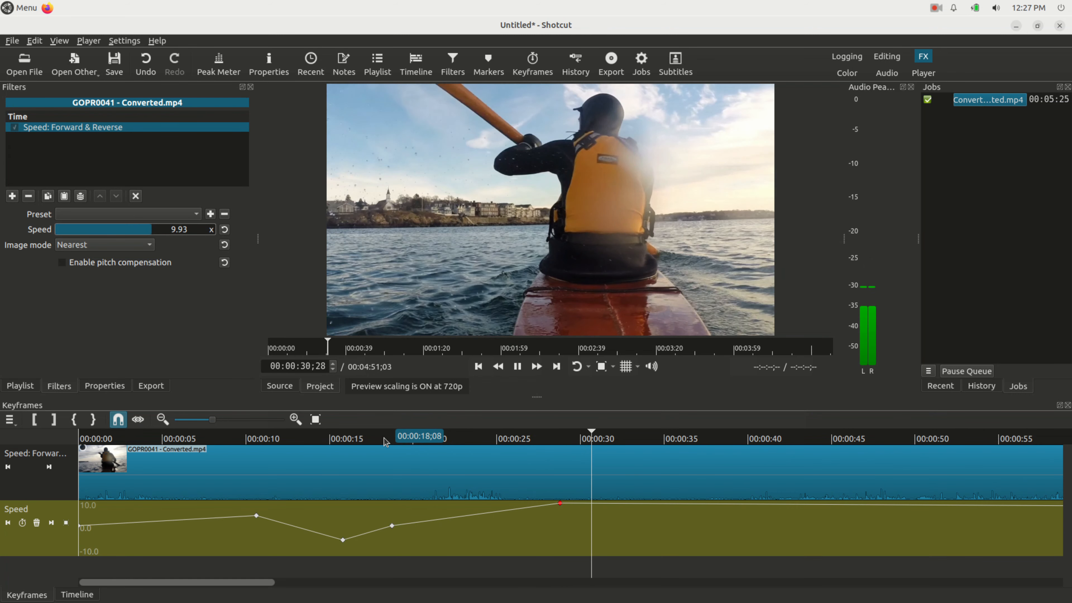
# - Add a speed keyframe at 00:00:32;05, lower it to about 1.66x, and play back the slowdown
pyautogui.press('space')
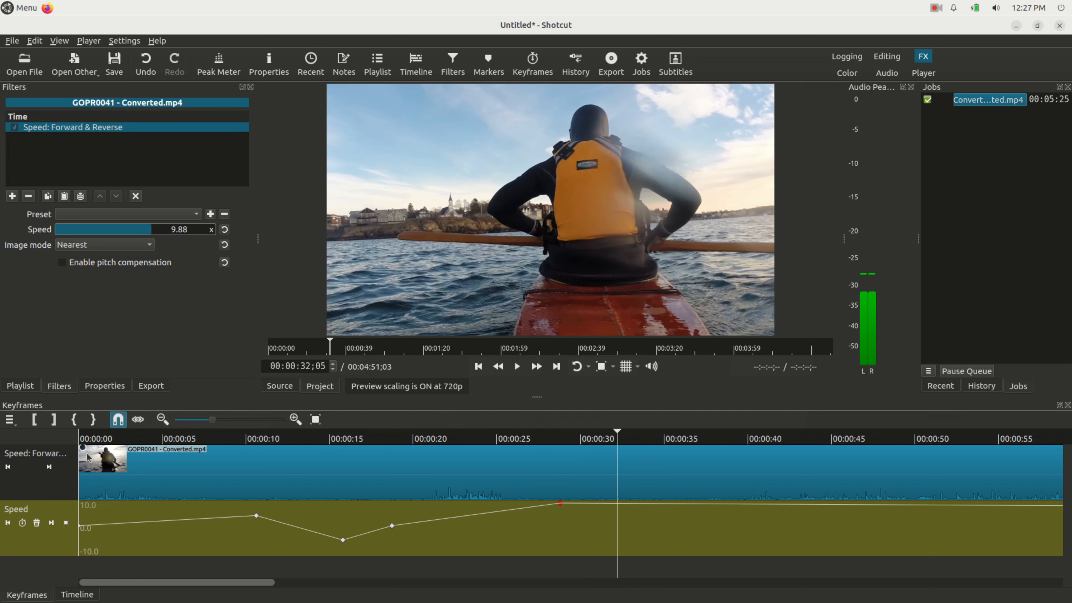
pyautogui.click(22, 523)
pyautogui.moveTo(618, 508); pyautogui.dragTo(619, 529)
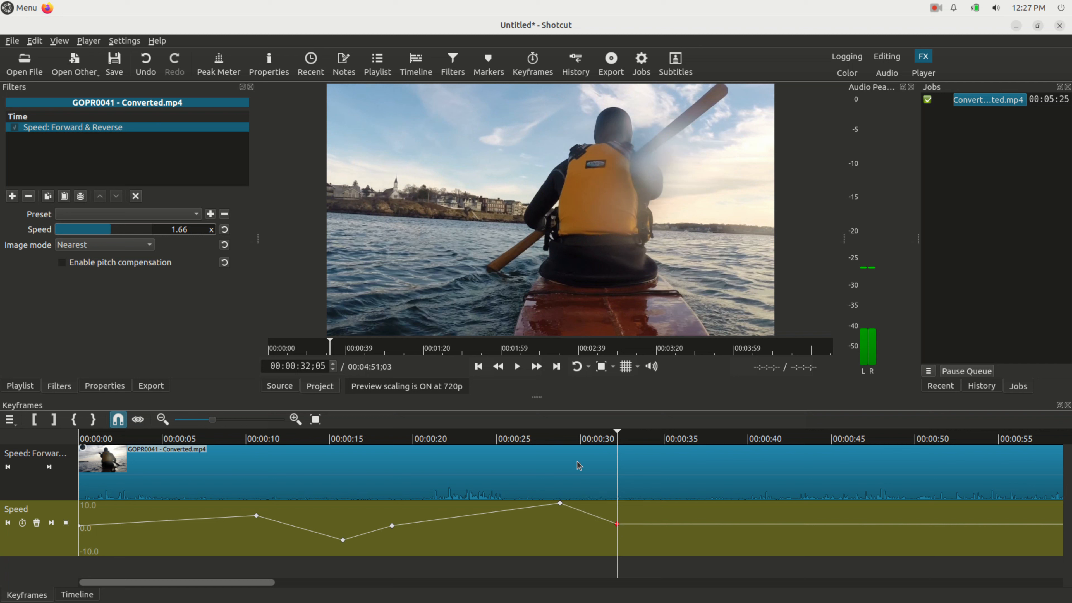
pyautogui.click(556, 440)
pyautogui.press('space')
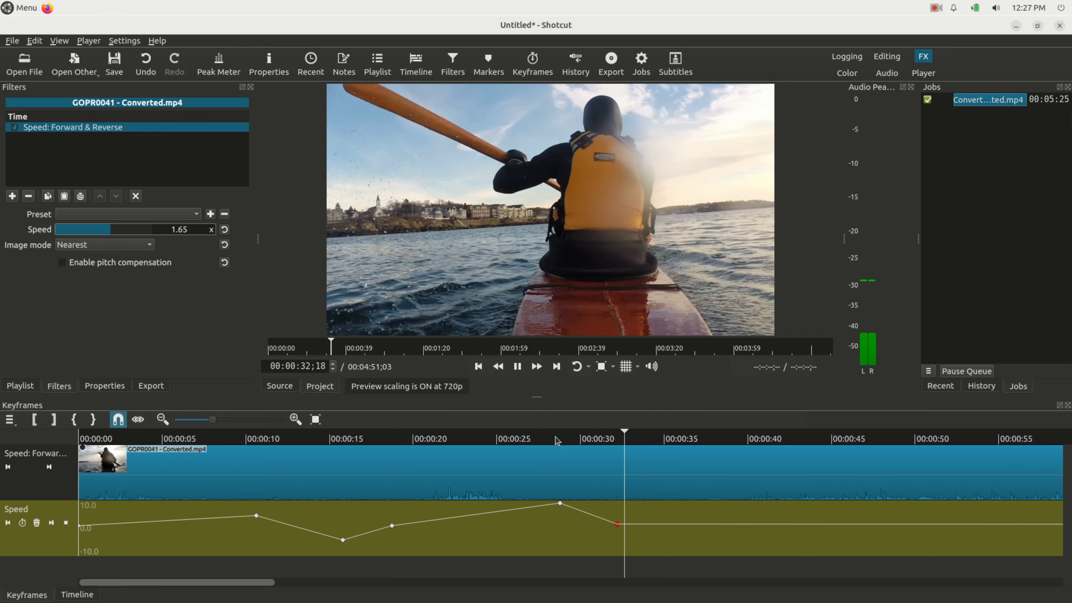
pyautogui.press('space')
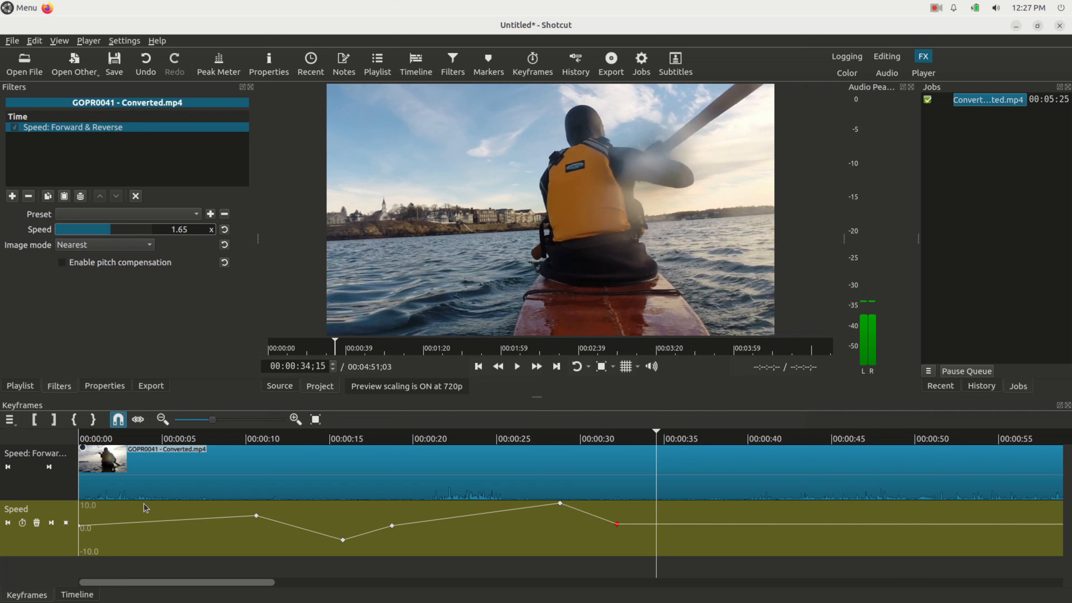
# - Raise the speed keyframe near 10 seconds and lower the reverse keyframe near 15 seconds almost to the bottom of the graph
pyautogui.moveTo(256, 519); pyautogui.dragTo(254, 506)
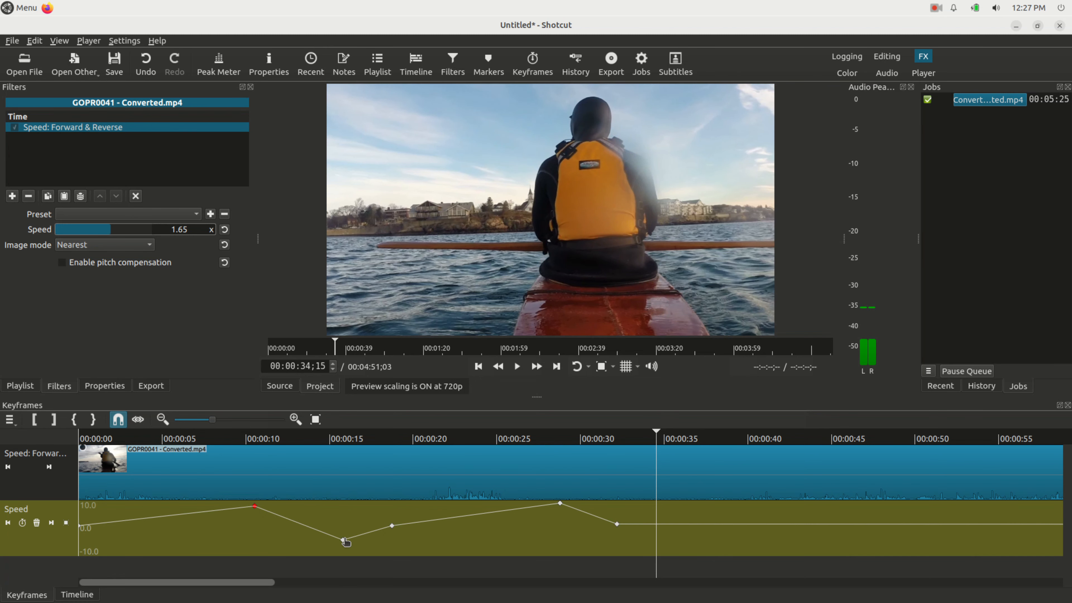
pyautogui.moveTo(344, 544); pyautogui.dragTo(345, 547)
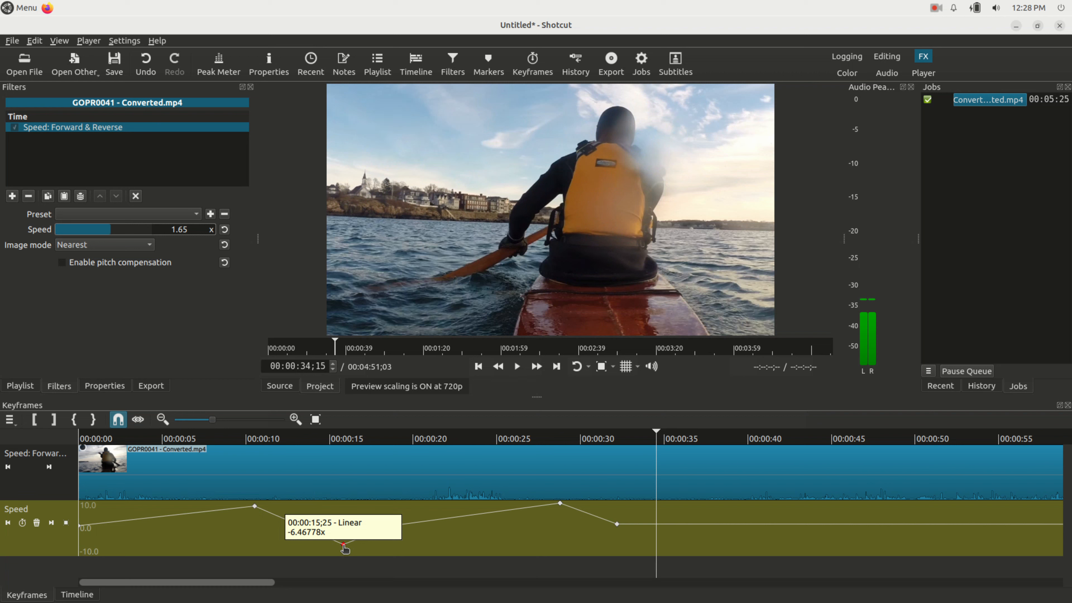
pyautogui.moveTo(345, 548); pyautogui.dragTo(343, 557)
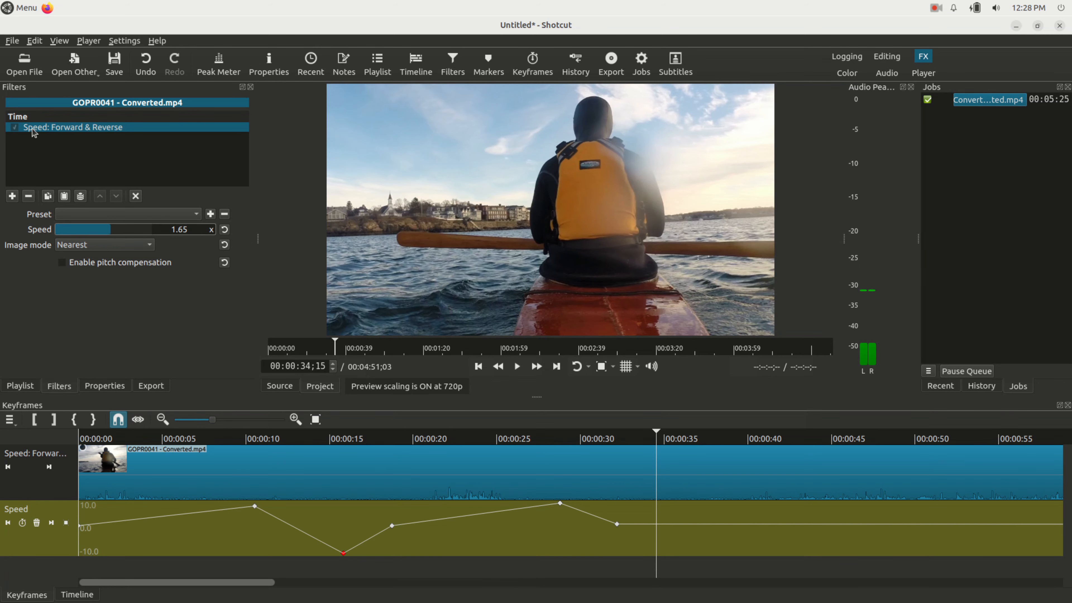
# - Remove the Speed: Forward & Reverse filter and add the Time Remap filter to the clip instead
pyautogui.click(29, 197)
pyautogui.click(12, 198)
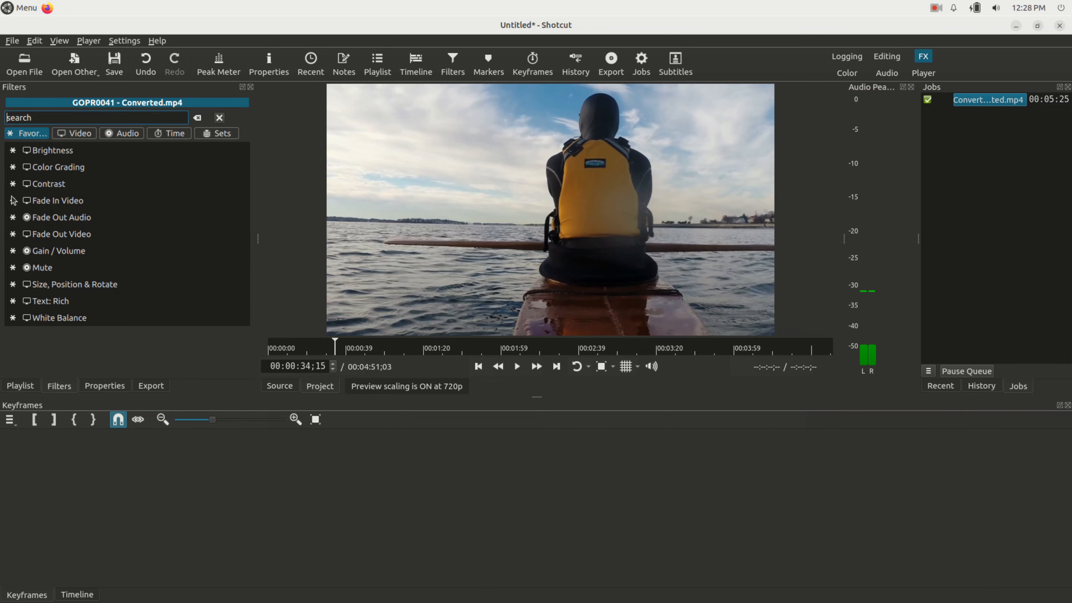
pyautogui.write('time')
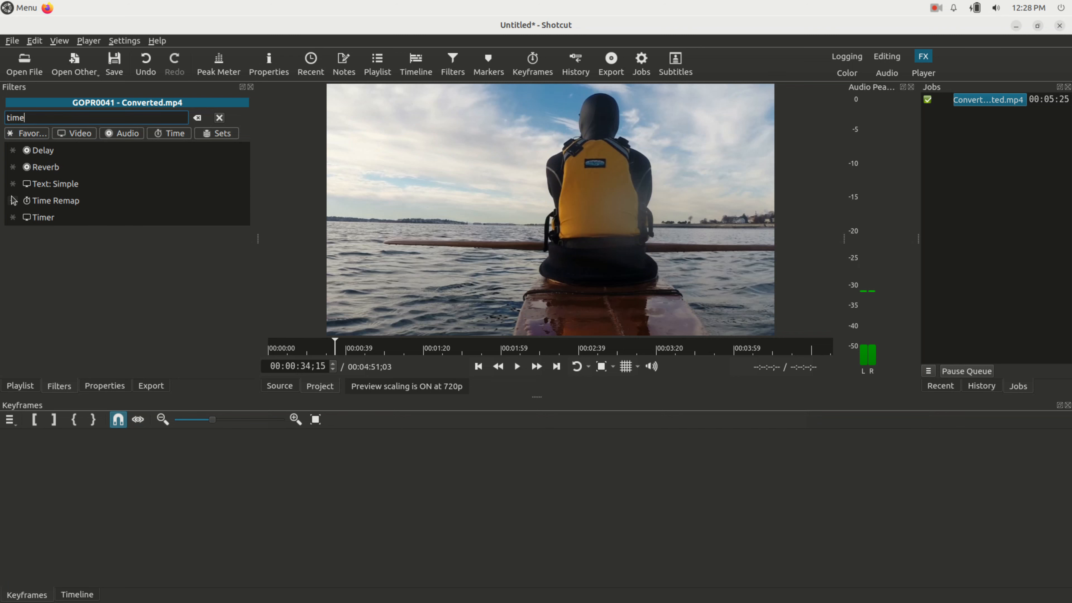
pyautogui.click(84, 202)
# - Add a Time Remap keyframe at 00:00:04;18, raise it to about 00:03:31;21, and play the result from the start
pyautogui.click(23, 523)
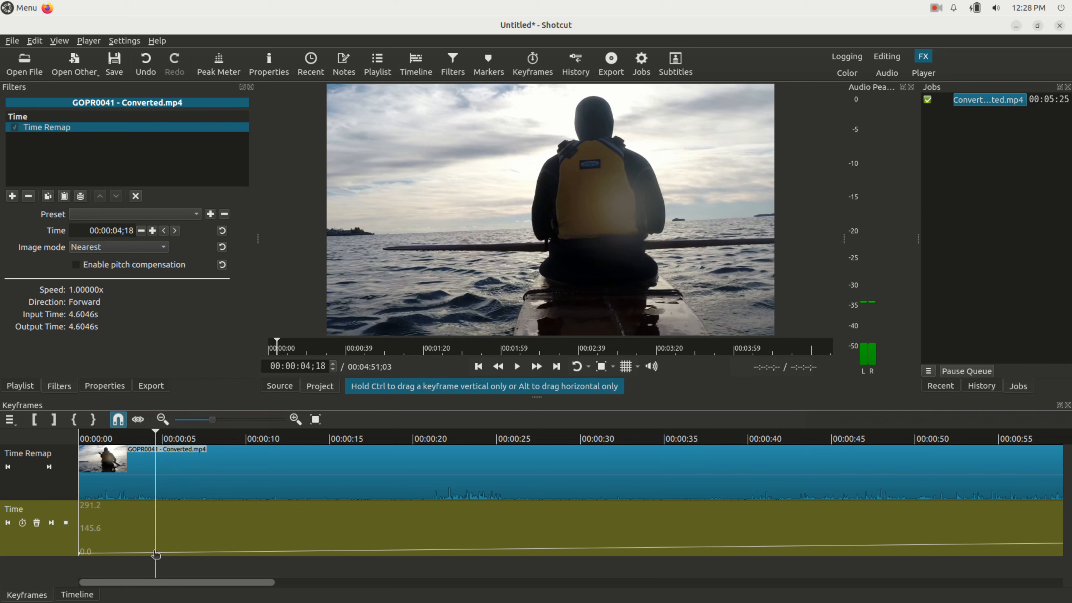
pyautogui.moveTo(155, 552); pyautogui.dragTo(157, 520)
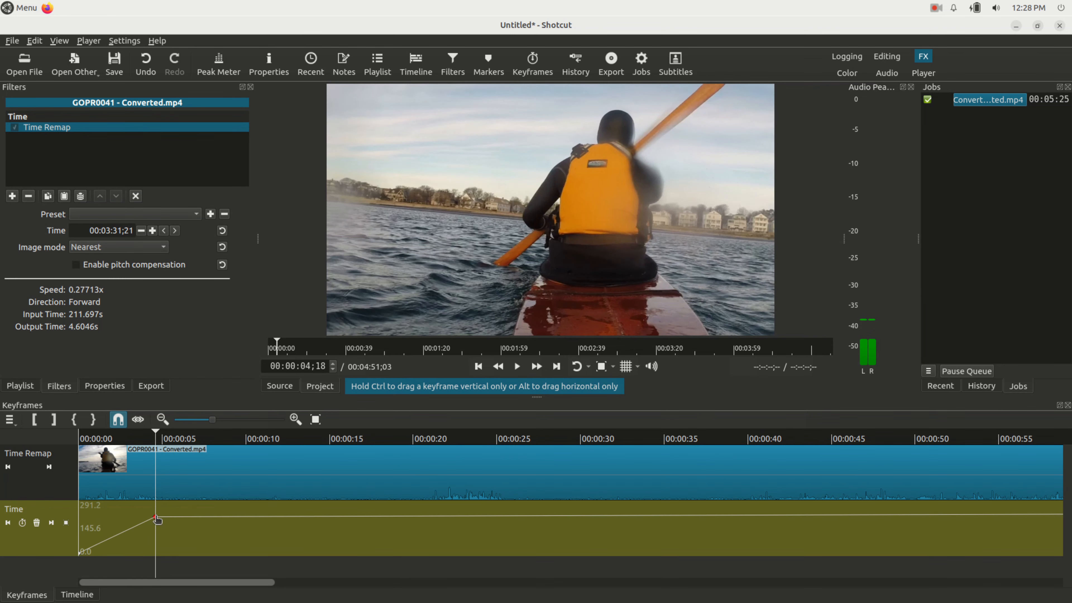
pyautogui.moveTo(129, 431); pyautogui.dragTo(60, 440)
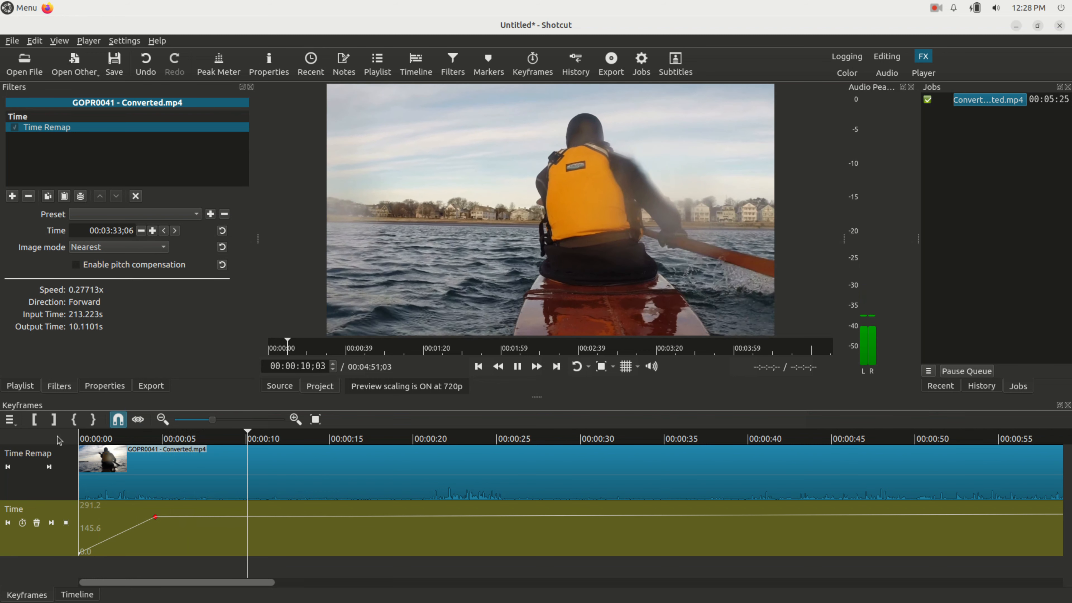
pyautogui.press('space')
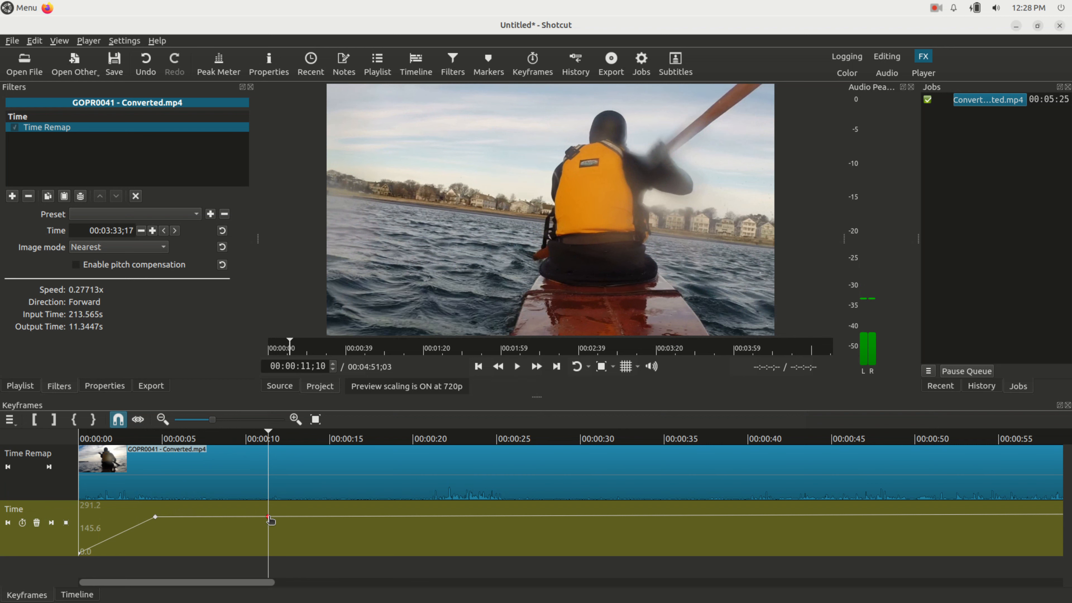
# - Lower the Time Remap keyframe at 00:00:11;10 to about 00:00:42;01 and play back the resulting reverse section
pyautogui.moveTo(269, 518); pyautogui.dragTo(268, 544)
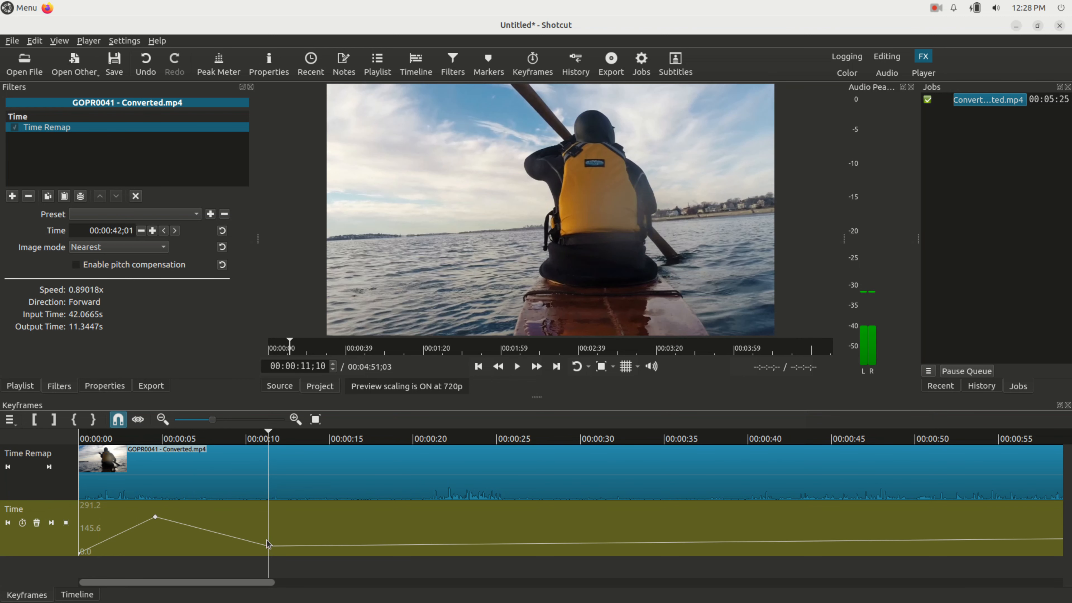
pyautogui.click(182, 439)
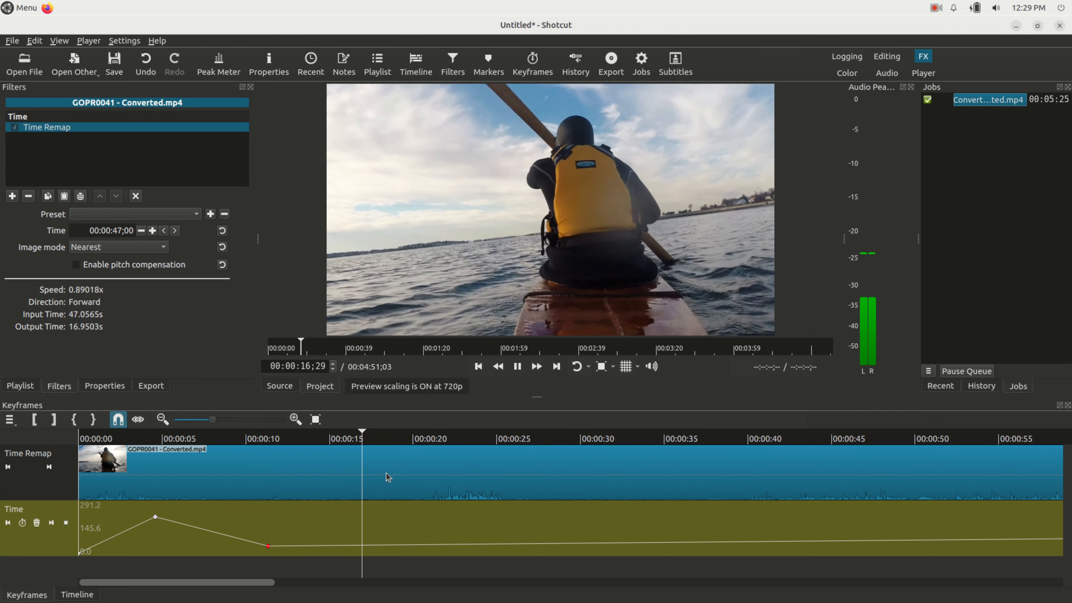
pyautogui.press('space')
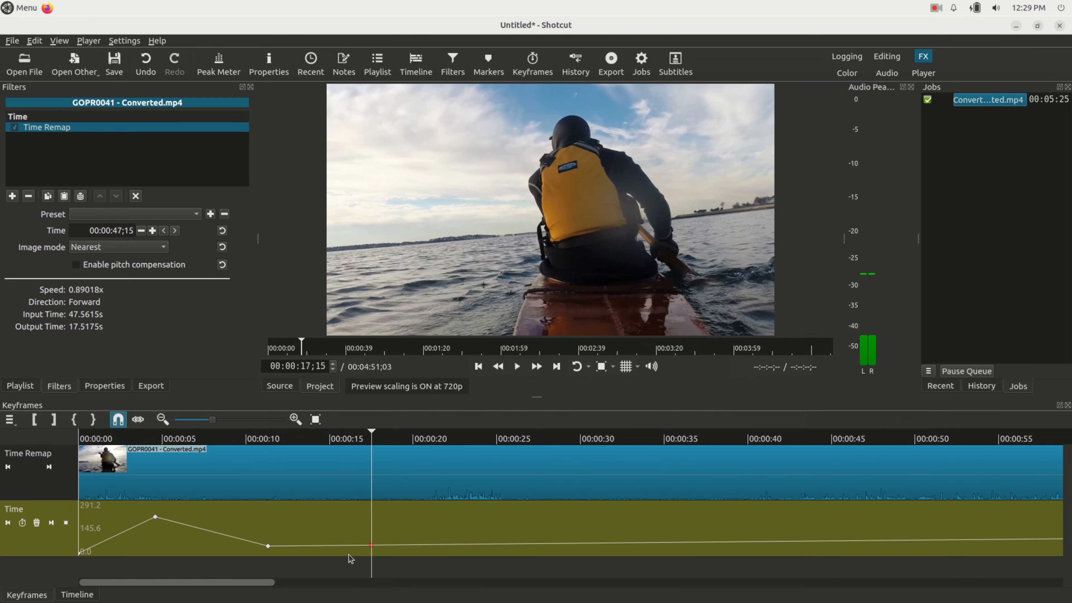
# - Add a Time Remap keyframe at 00:00:17;15, raise it to 00:04:51;05, and play back the ramp leading up to it
pyautogui.moveTo(374, 550); pyautogui.dragTo(373, 504)
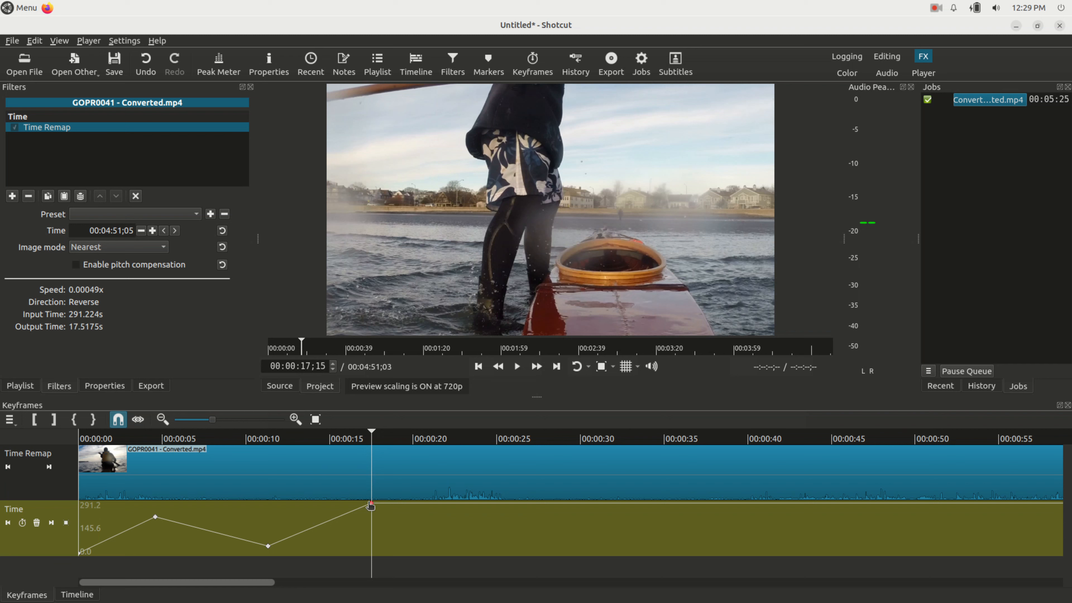
pyautogui.click(263, 441)
pyautogui.press('space')
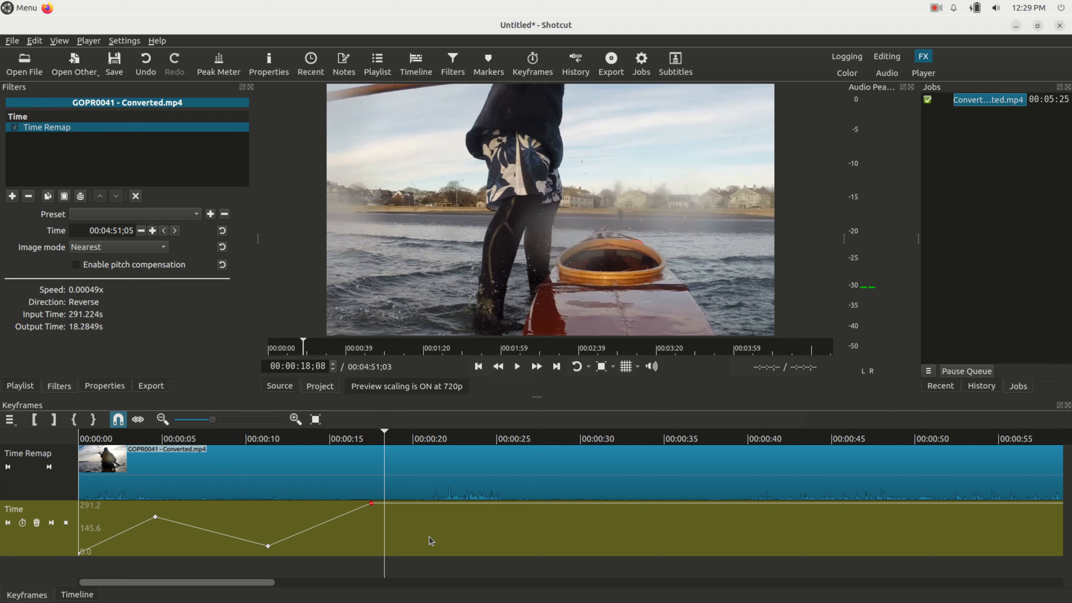
# - Move the keyframe at 00:00:17;15 out to about 32 seconds, keeping it at the top of the graph, and scrub through the longer ramp
pyautogui.moveTo(373, 506); pyautogui.dragTo(613, 448)
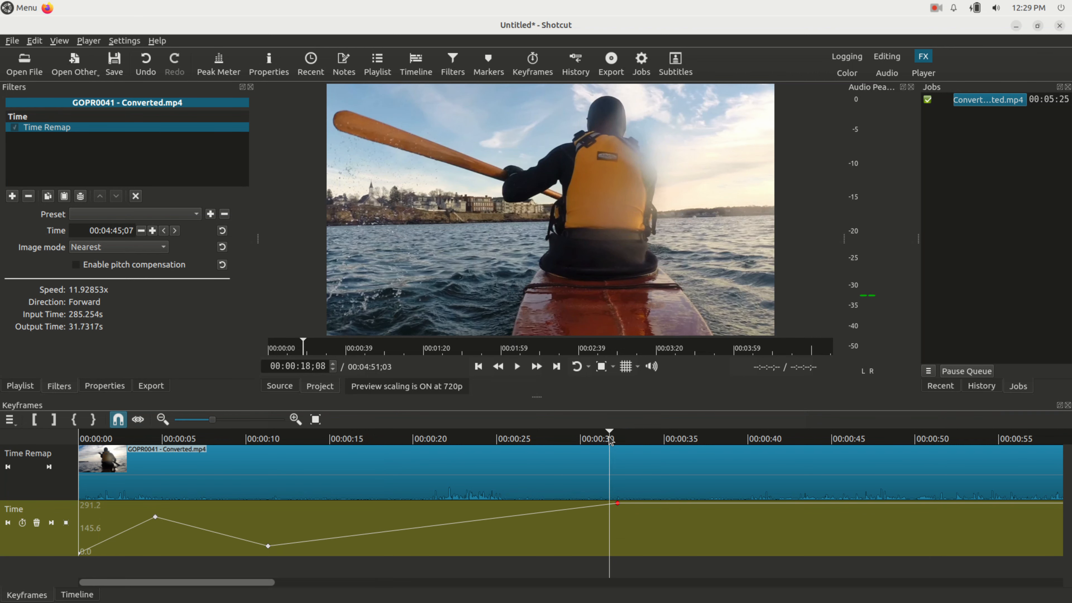
pyautogui.click(604, 441)
pyautogui.click(533, 439)
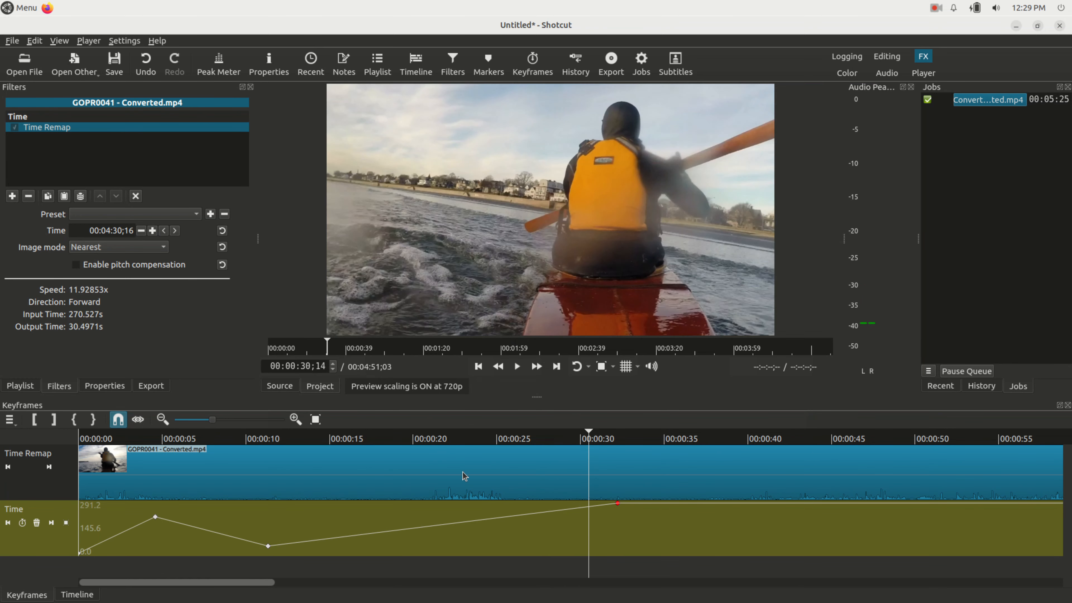
# - Add a Time Remap keyframe at 00:00:22;10, lower it to 00:00:00;00, and play back the section before it
pyautogui.click(453, 439)
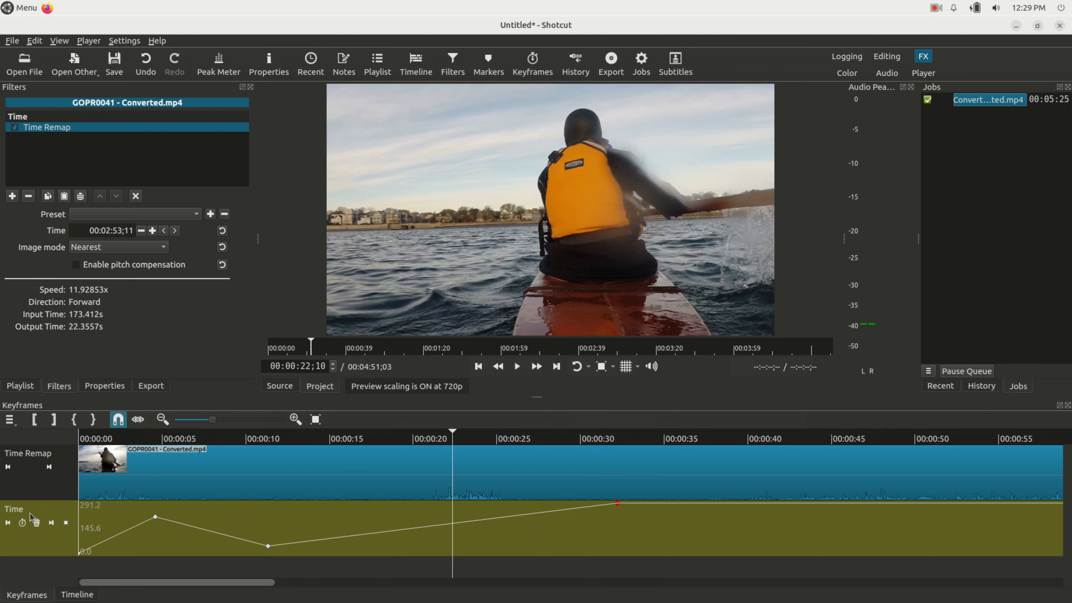
pyautogui.moveTo(454, 528); pyautogui.dragTo(454, 568)
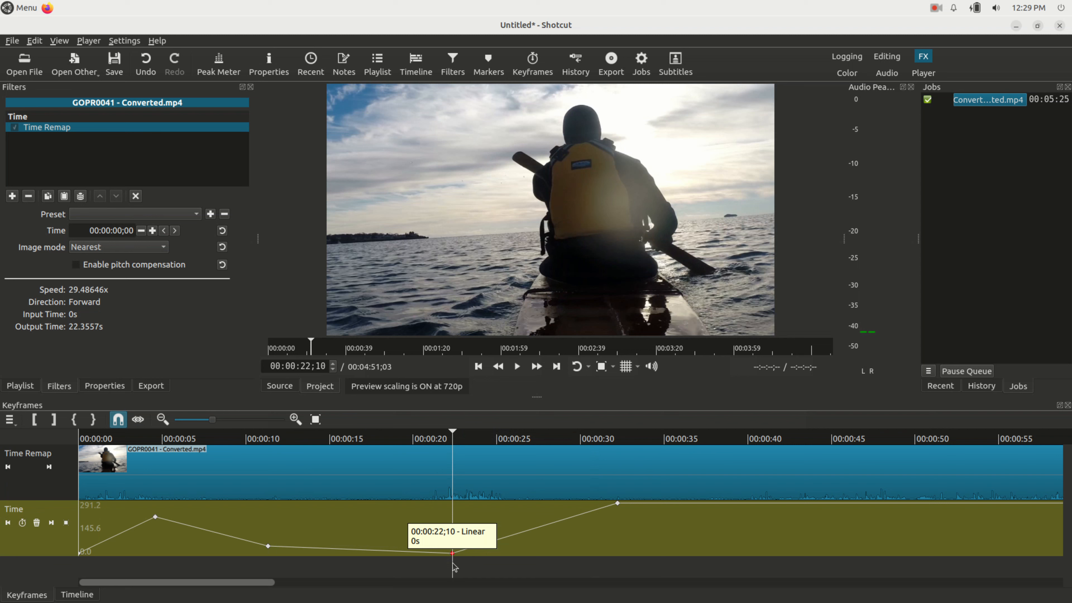
pyautogui.click(390, 439)
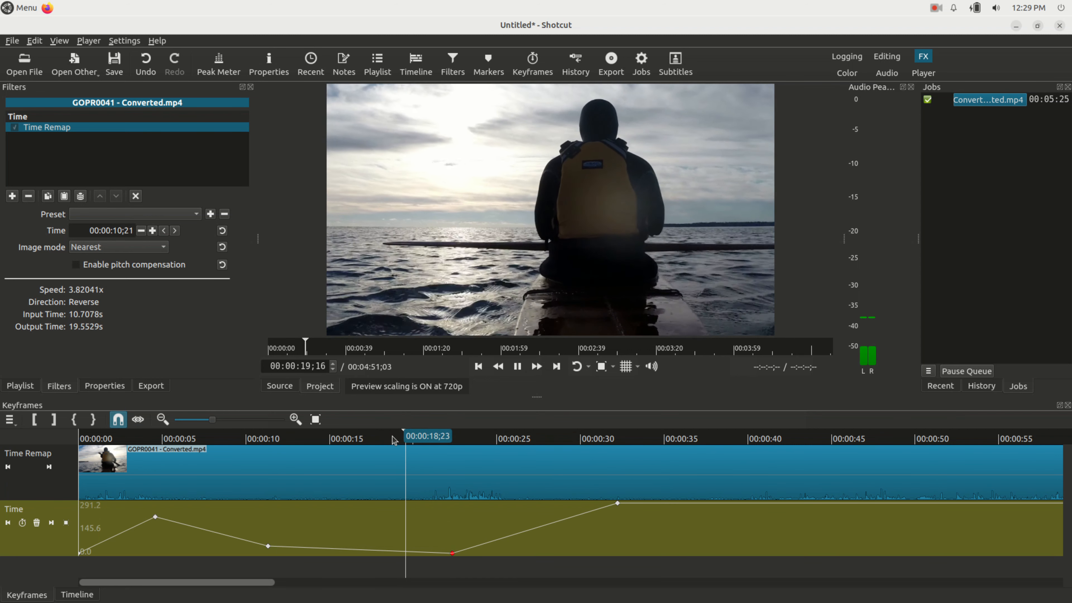